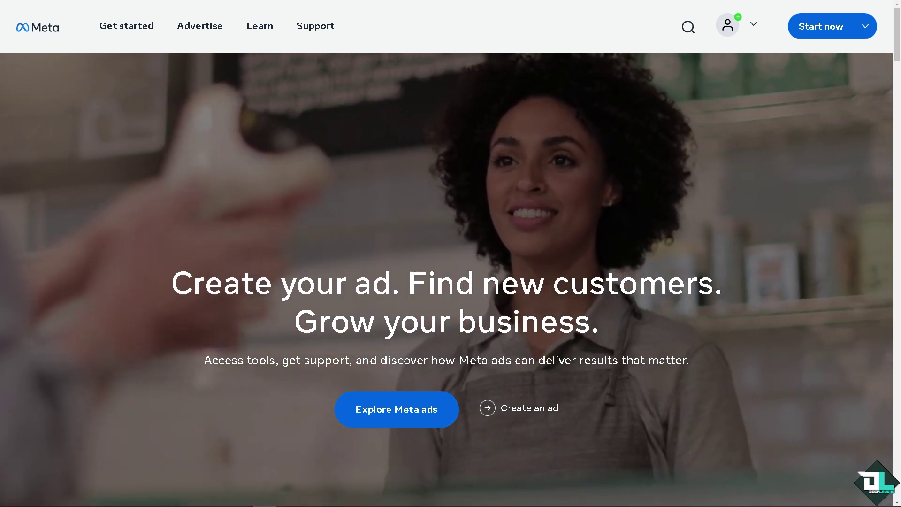
# Step: Scroll the Meta for Business page and use Start now to reach the Ads Manager sign-in
pyautogui.scroll(-15, 451, 277)
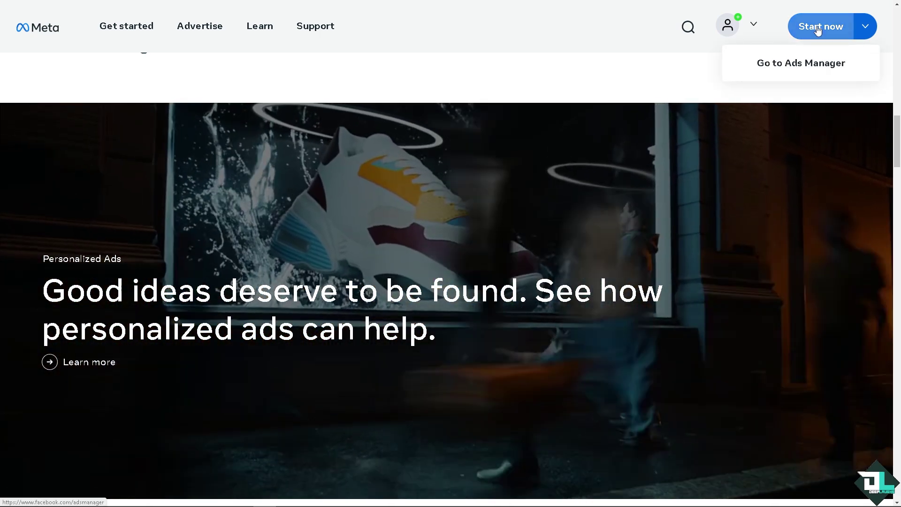
pyautogui.click(850, 30)
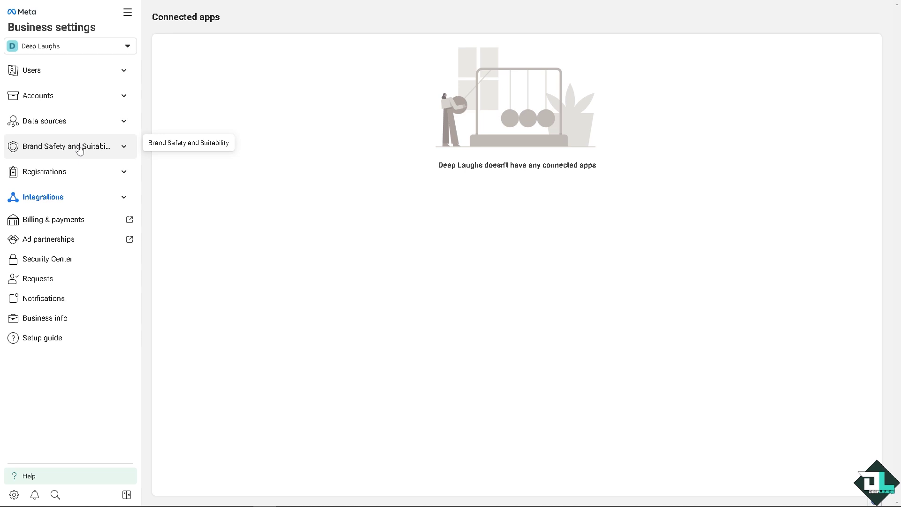
# Step: Open Domains under Brand Safety and Suitability and show the Add menu's domain options
pyautogui.click(87, 149)
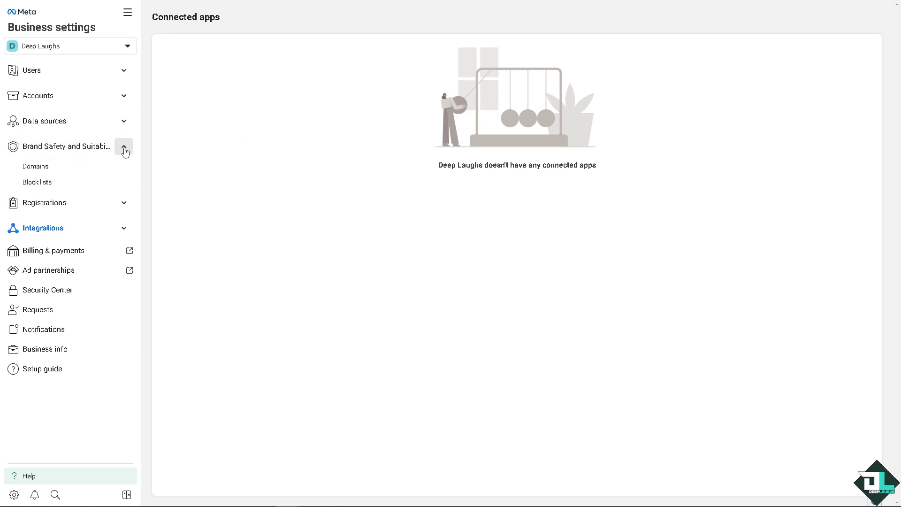
pyautogui.click(124, 150)
pyautogui.click(123, 149)
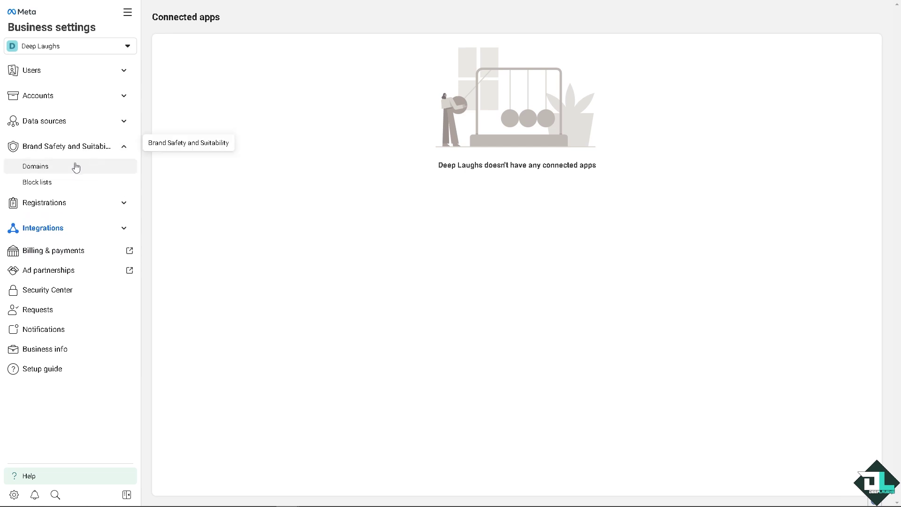
pyautogui.click(52, 168)
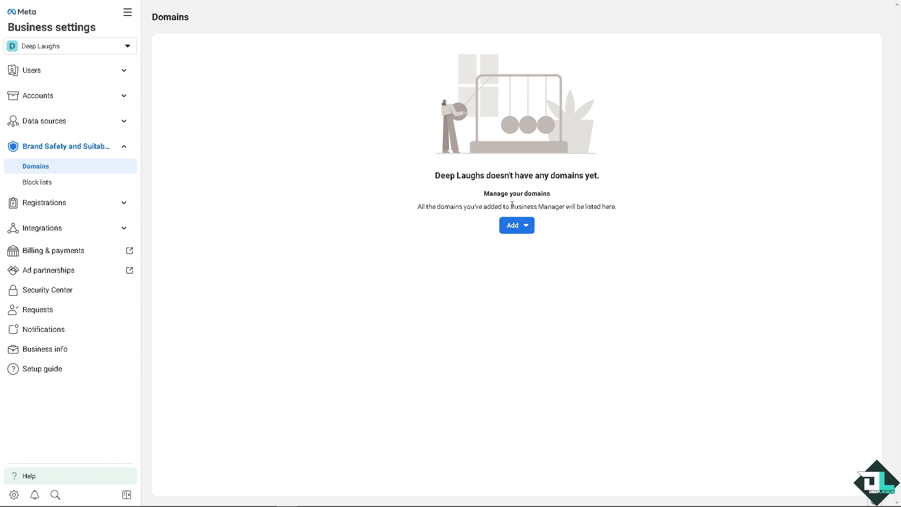
pyautogui.moveTo(621, 209); pyautogui.dragTo(413, 208)
pyautogui.click(520, 227)
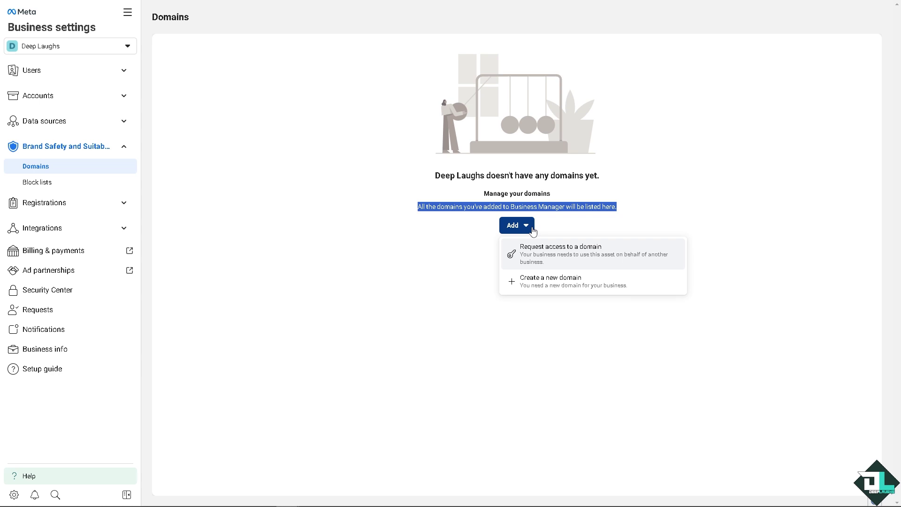
# Step: Create a new domain, enter deeplaughs.com without an http prefix, and add it
pyautogui.click(535, 285)
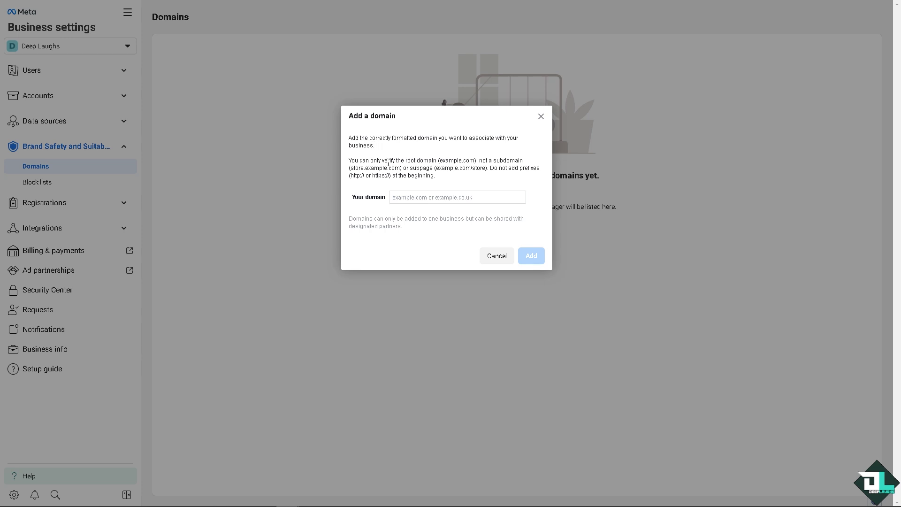
pyautogui.click(441, 196)
pyautogui.write('deep')
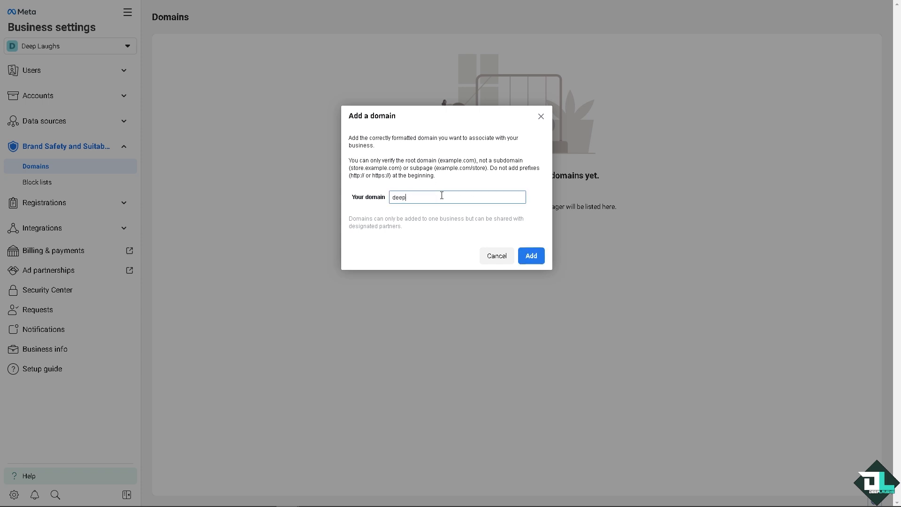
pyautogui.write('laughs.com')
pyautogui.moveTo(492, 168); pyautogui.dragTo(505, 177)
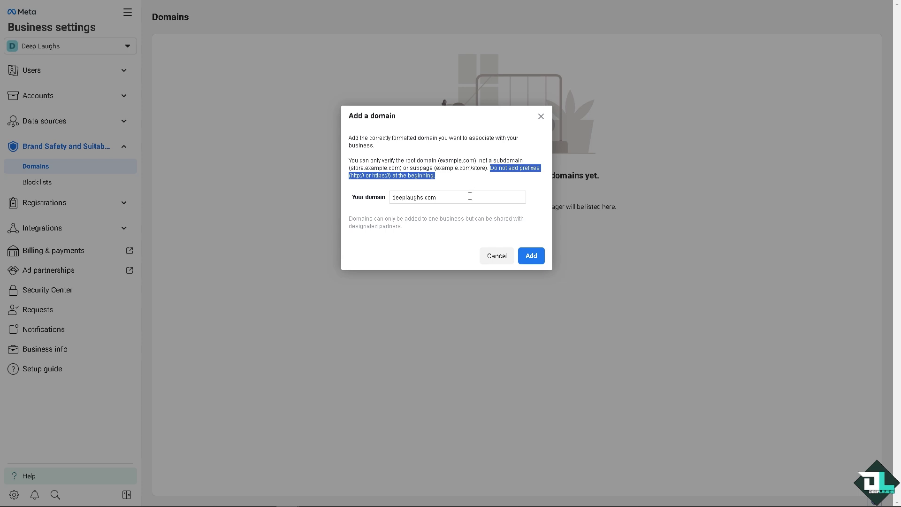
pyautogui.click(439, 183)
pyautogui.moveTo(350, 175); pyautogui.dragTo(397, 176)
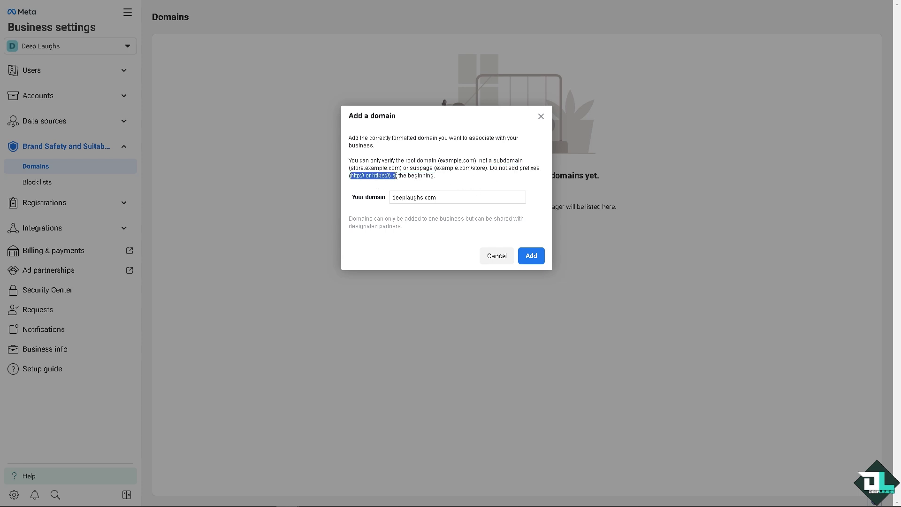
pyautogui.click(458, 177)
pyautogui.click(535, 257)
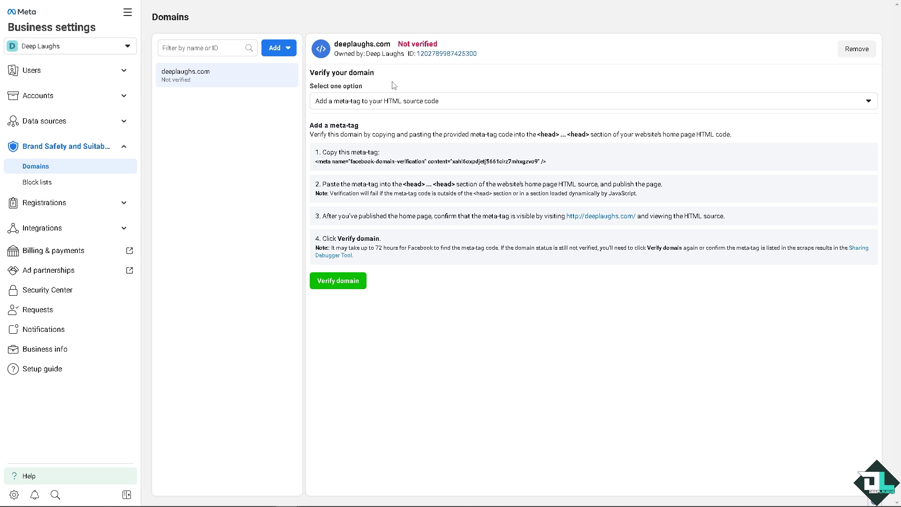
# Step: Set deeplaughs.com's verification method to 'Update the DNS TXT record with your domain registrar'
pyautogui.click(531, 107)
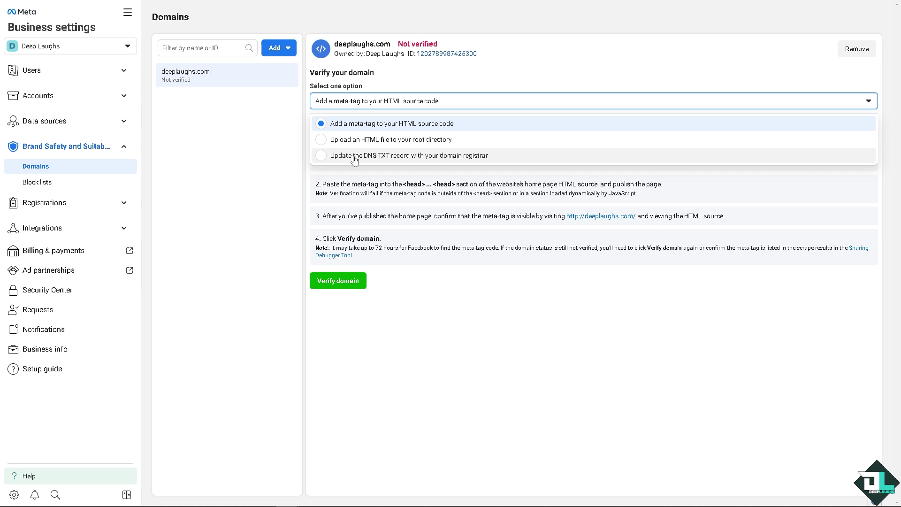
pyautogui.click(511, 76)
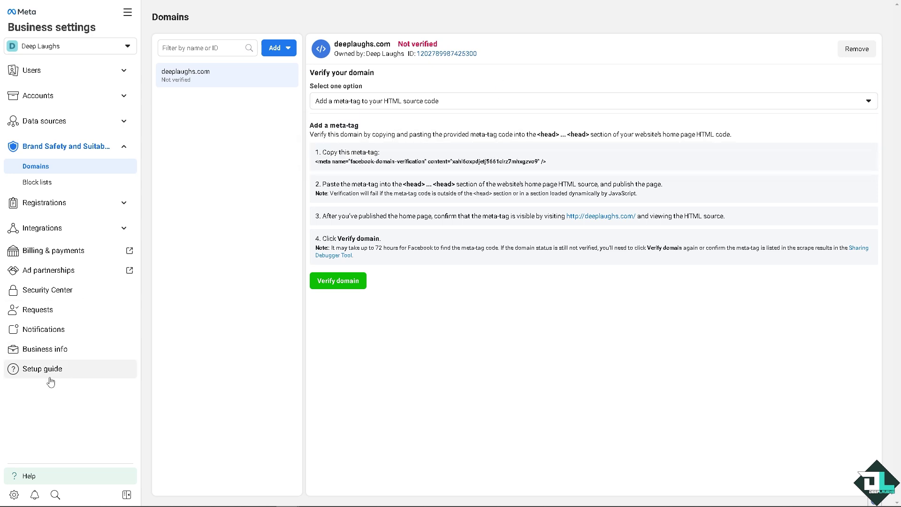
pyautogui.click(449, 106)
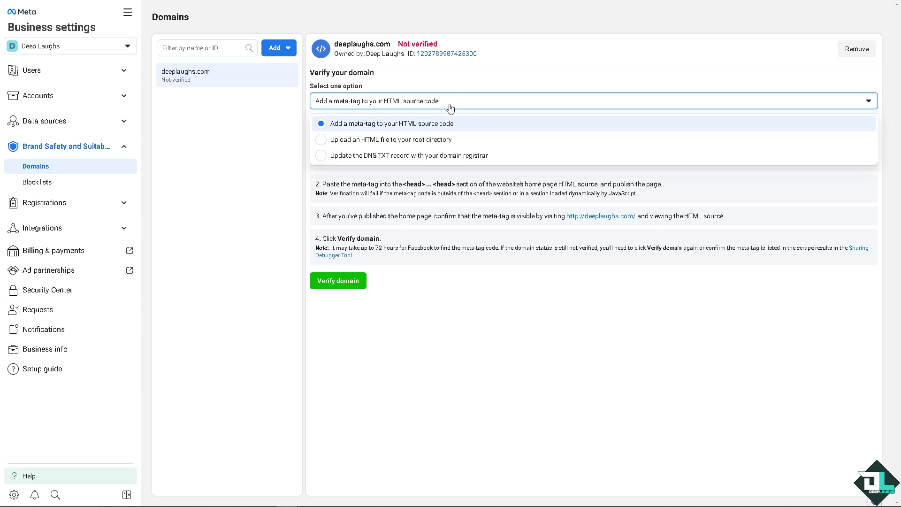
pyautogui.click(380, 156)
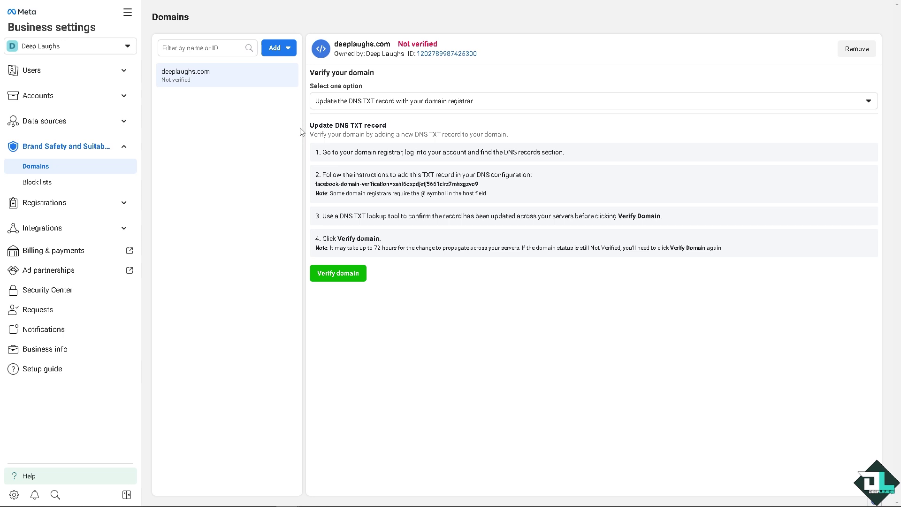
pyautogui.moveTo(311, 125); pyautogui.dragTo(387, 126)
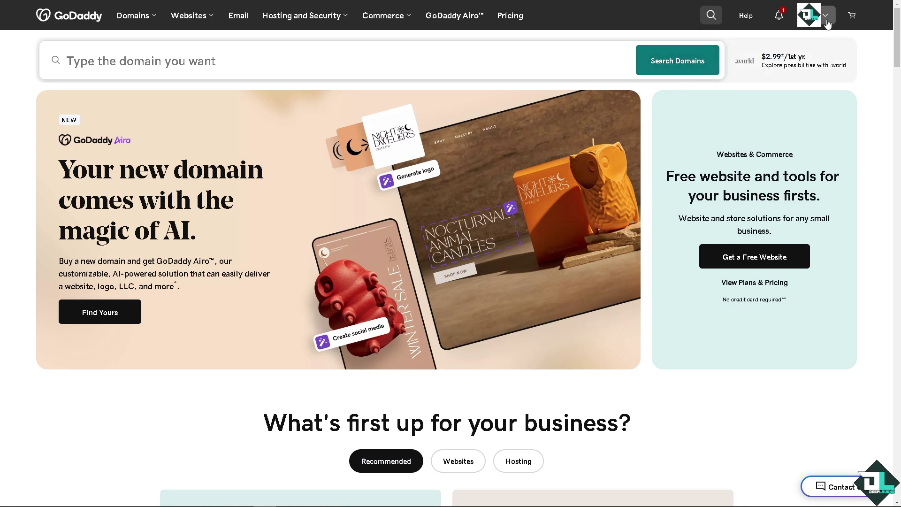
# Step: Go from GoDaddy's account menu through My Products to the domain's DNS records
pyautogui.click(826, 21)
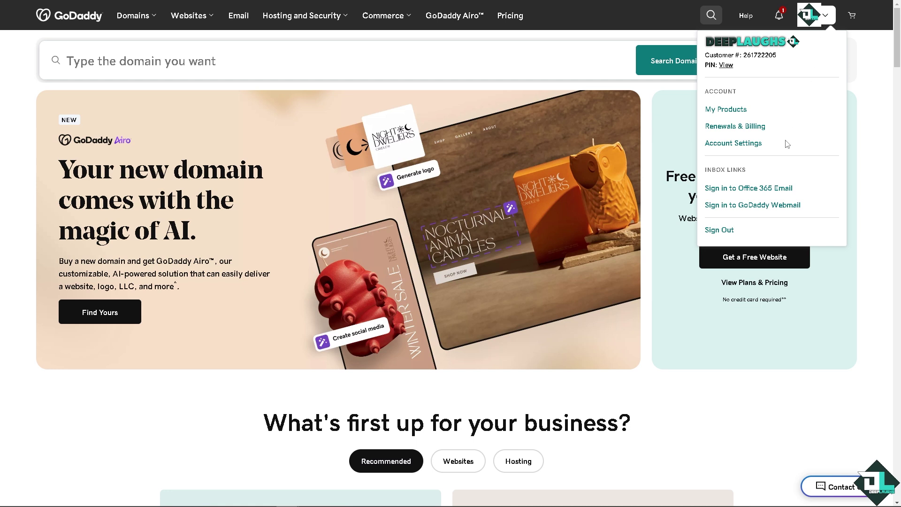
pyautogui.click(735, 110)
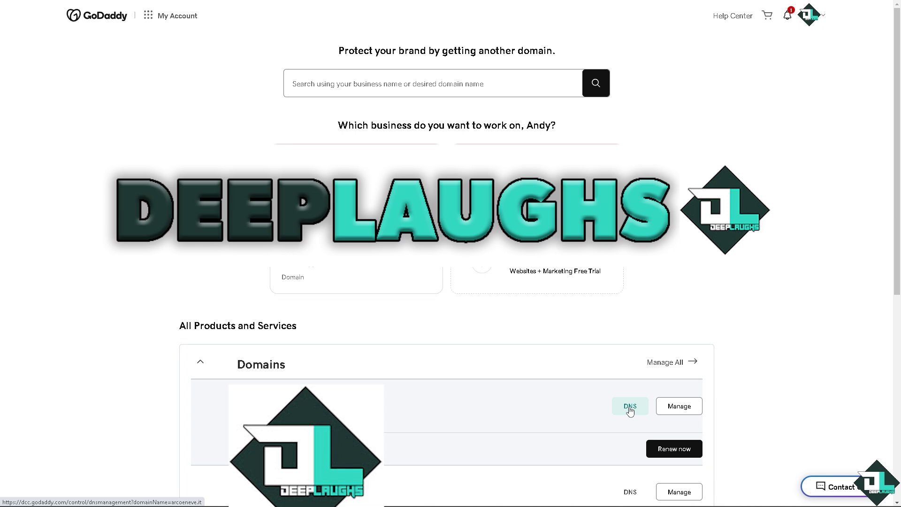
pyautogui.click(630, 407)
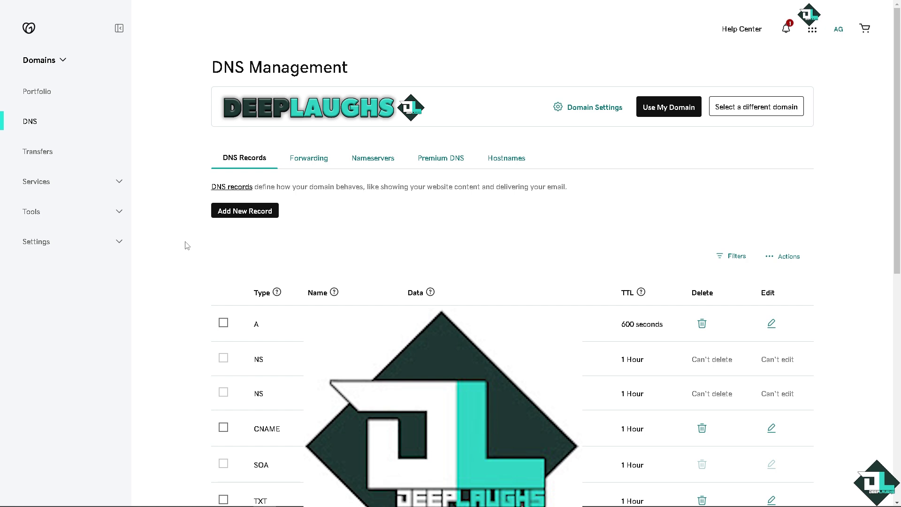
# Step: Start a new DNS record in GoDaddy and set its type to TXT
pyautogui.click(242, 214)
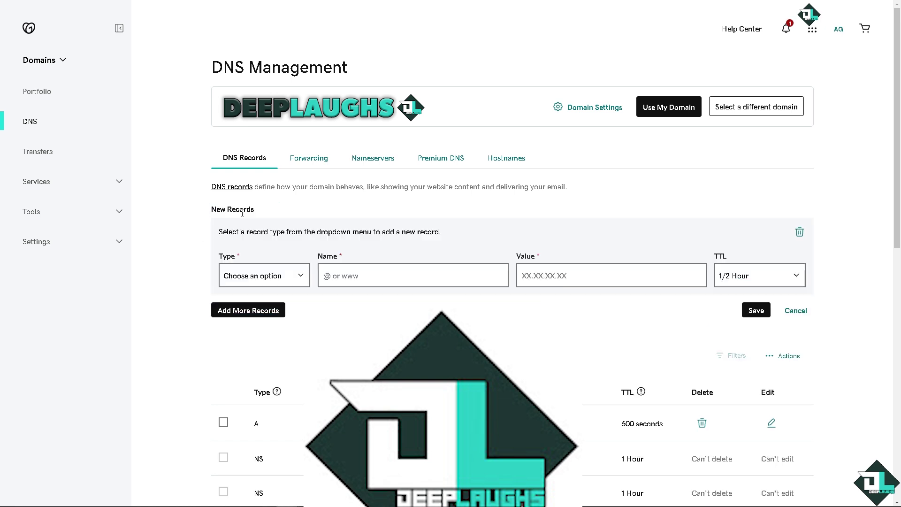
pyautogui.click(306, 277)
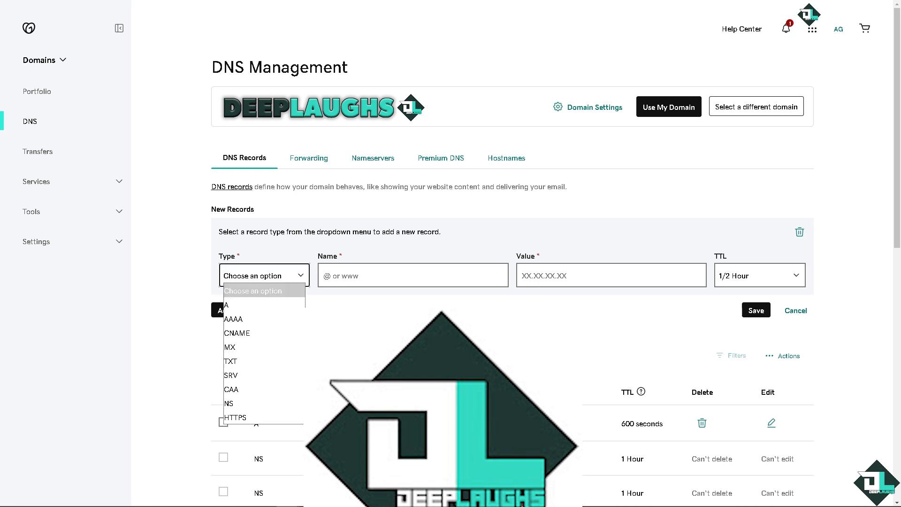
pyautogui.press('Escape')
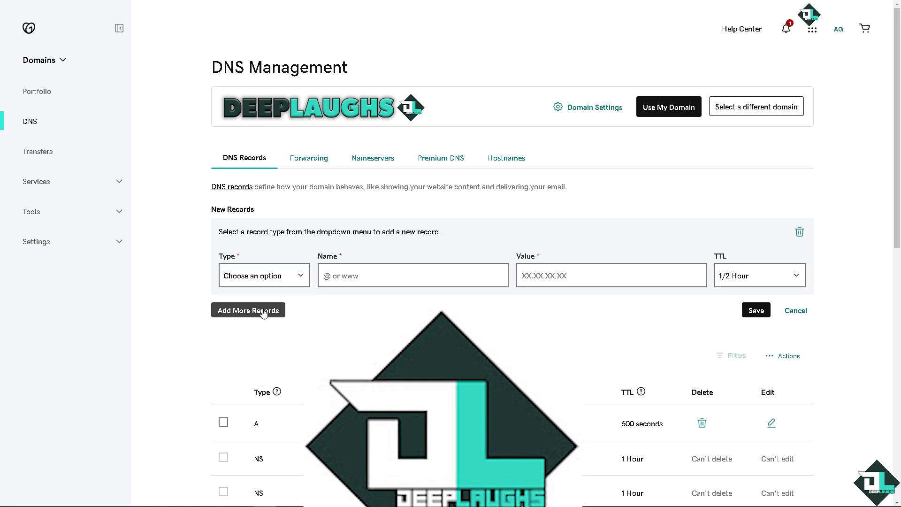
pyautogui.click(298, 277)
pyautogui.click(253, 361)
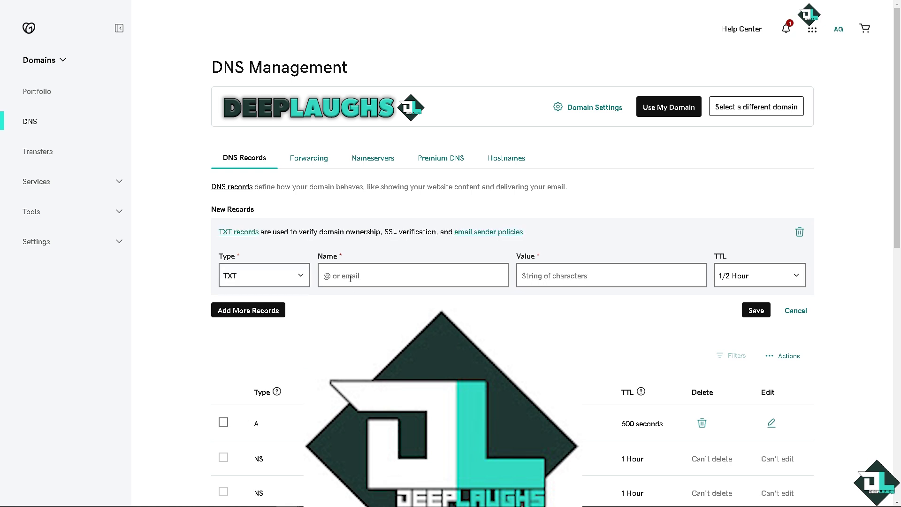
# Step: Clear the wrongly pasted text from the TXT Value field and return to Meta's verification page
pyautogui.click(541, 275)
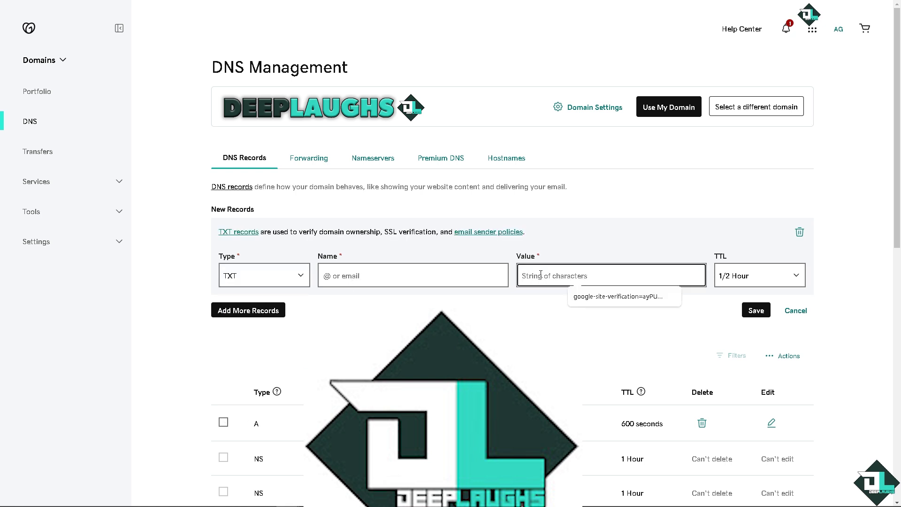
pyautogui.hotkey('ctrl', 'v')
pyautogui.hotkey('ctrl', 'a')
pyautogui.press('BackSpace')
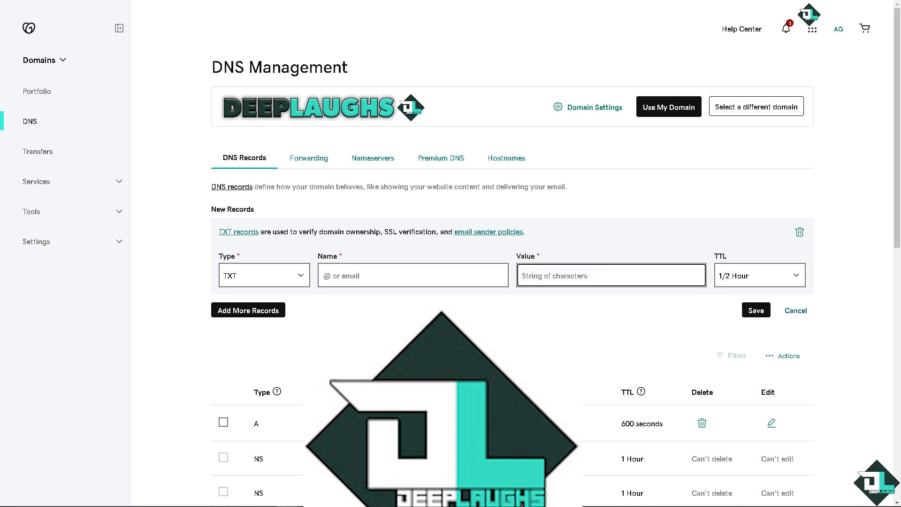
pyautogui.hotkey('alt', 'Tab')
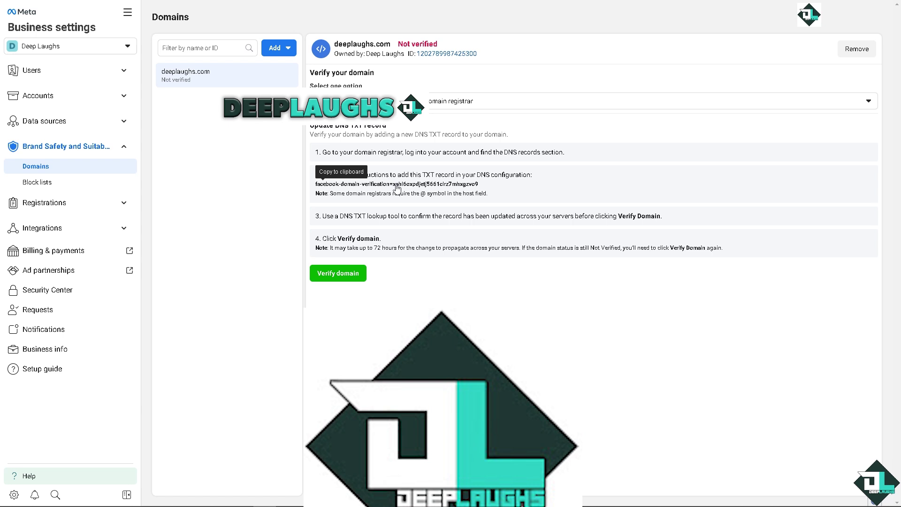
# Step: Copy the facebook-domain-verification TXT value to the clipboard
pyautogui.rightClick(351, 186)
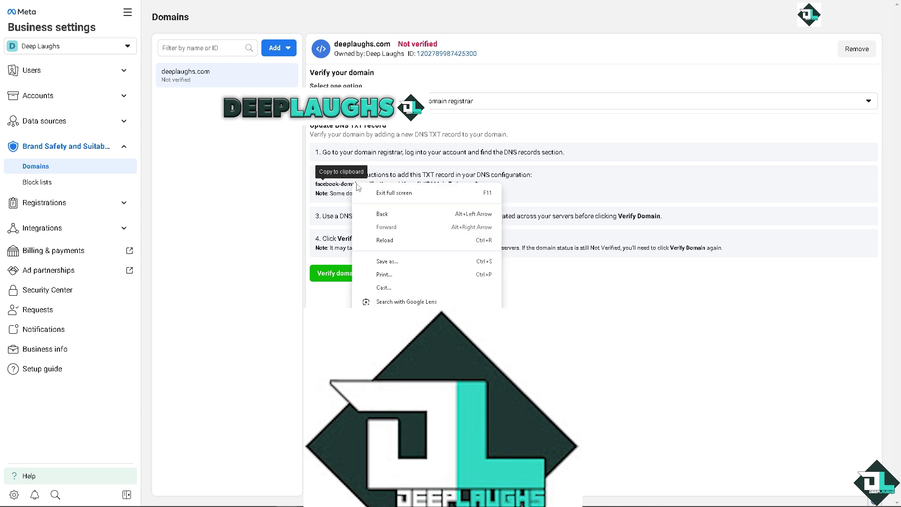
pyautogui.click(338, 185)
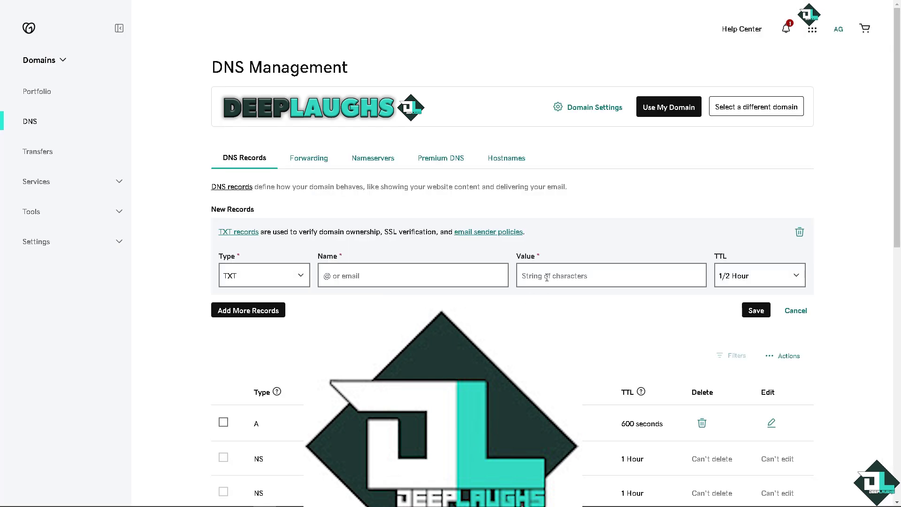
# Step: Paste the Facebook verification value into Value and set the record Name to DeepLaughs
pyautogui.click(539, 292)
pyautogui.write('facebook-domain-verification=xahl6oxpdjetj5661clrz7mhxgzvo9')
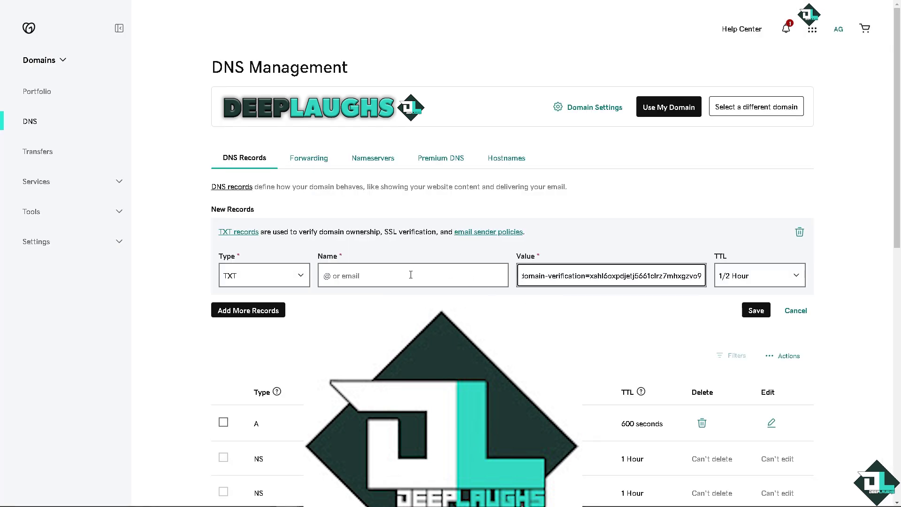
pyautogui.click(411, 274)
pyautogui.write('DeepLaughs')
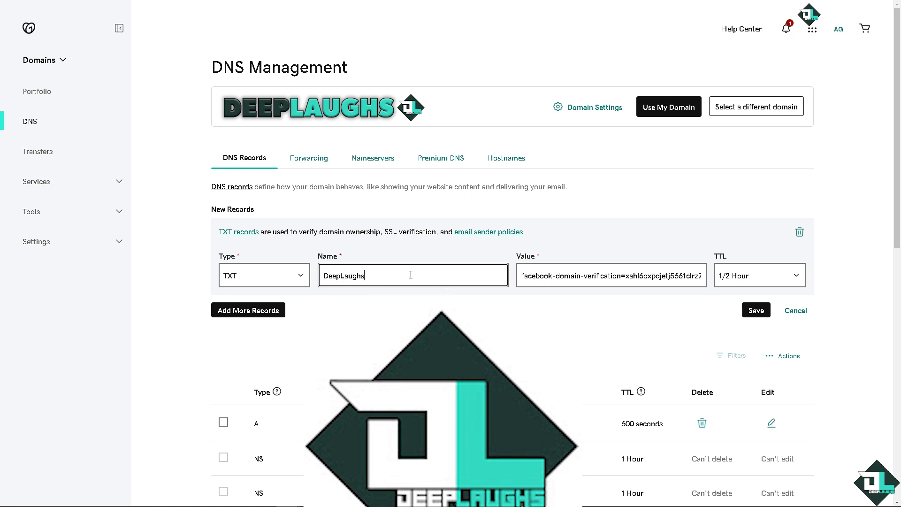
pyautogui.click(407, 306)
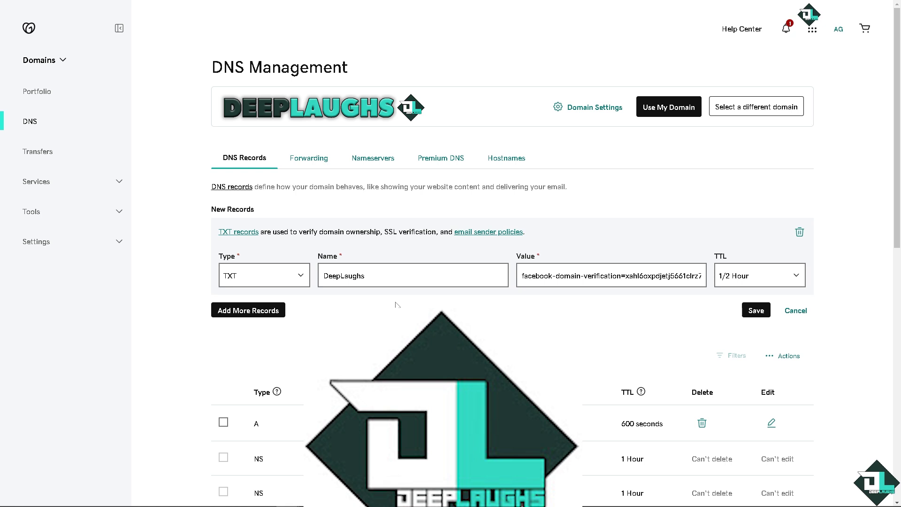
# Step: Save the new DeepLaughs TXT record in GoDaddy
pyautogui.click(765, 316)
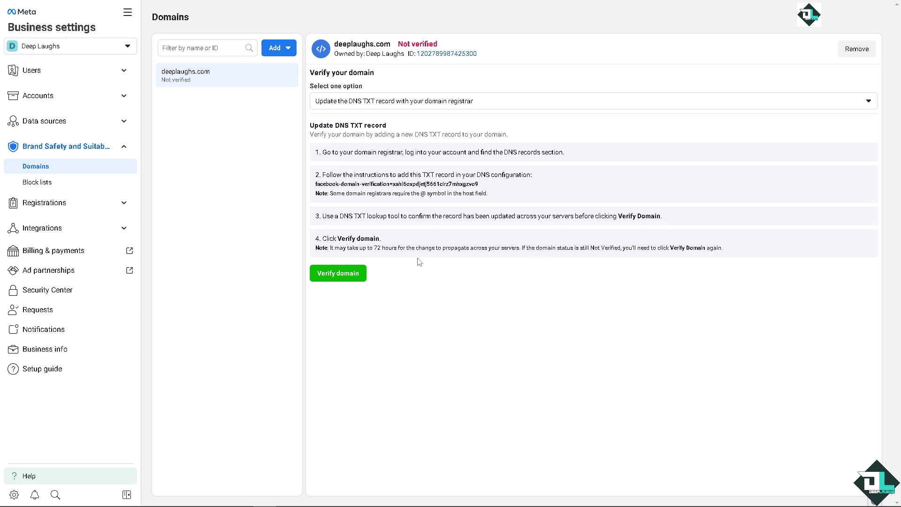
# Step: Run Verify domain for deeplaughs.com and mark the 72-hour DNS propagation note
pyautogui.click(346, 272)
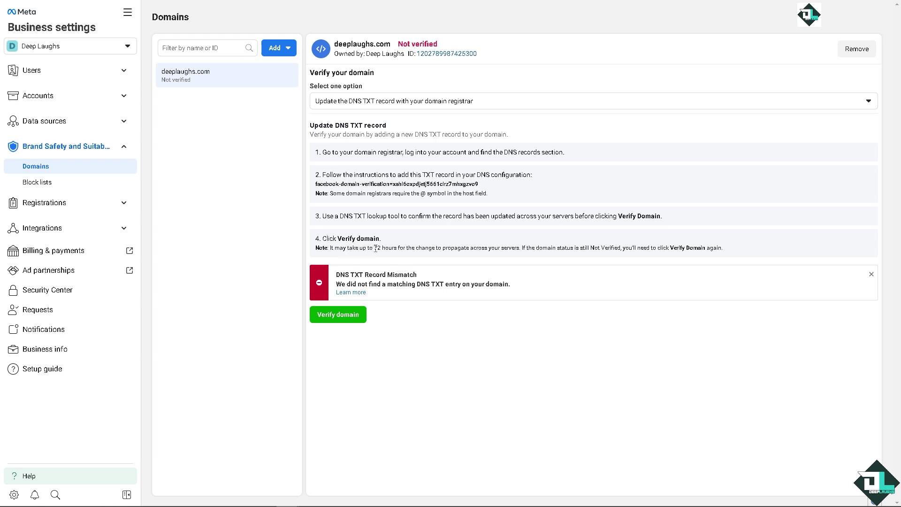
pyautogui.doubleClick(376, 248)
pyautogui.click(388, 252)
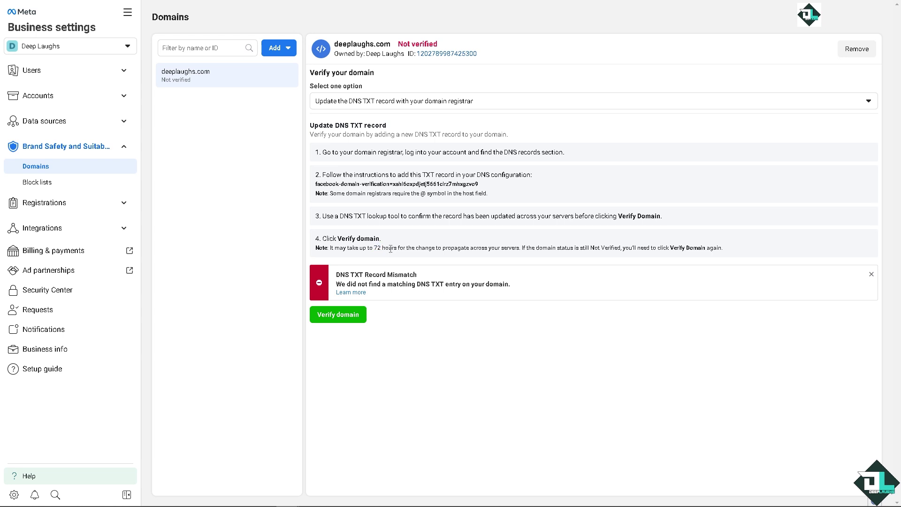
pyautogui.doubleClick(376, 248)
# Step: Search Meta's help articles for how to verify a domain in Meta Ads Manager and browse the results
pyautogui.click(47, 477)
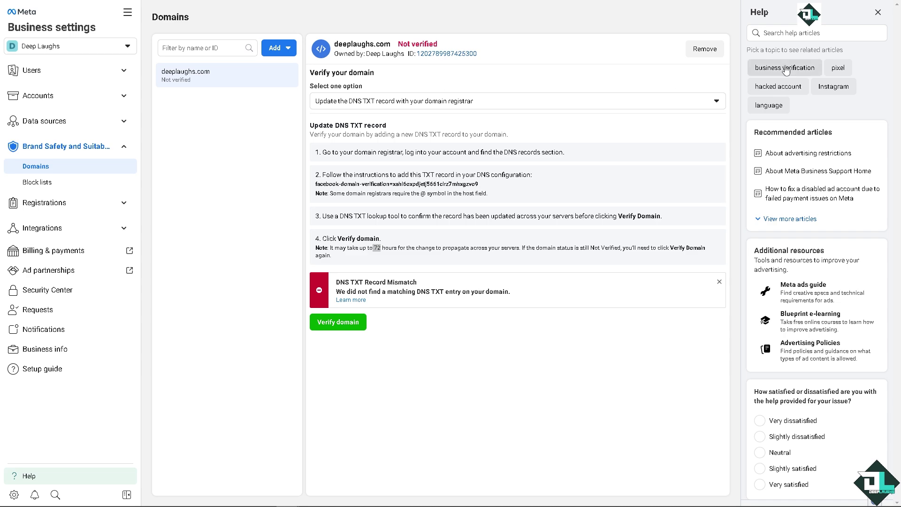
pyautogui.click(803, 33)
pyautogui.write('Verify Your Domain in Meta Ads Manager')
pyautogui.press('Return')
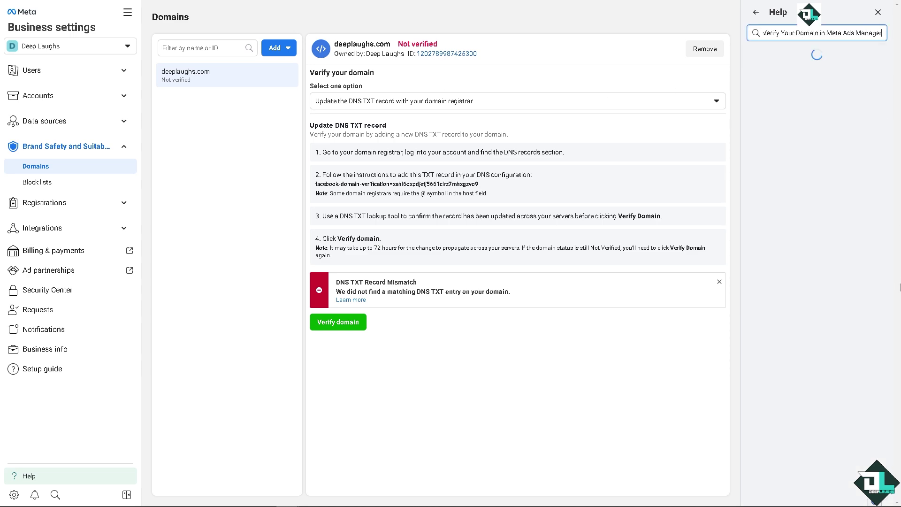
pyautogui.scroll(-2, 793, 246)
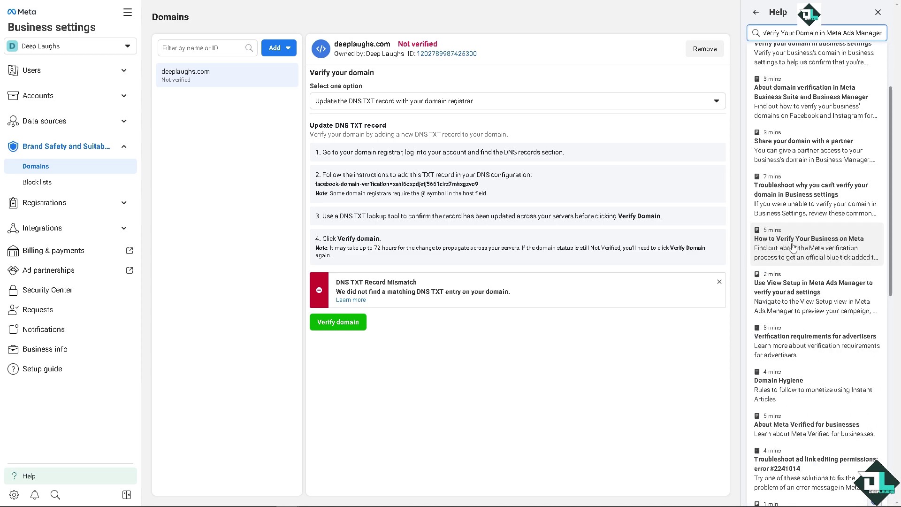
pyautogui.scroll(-8, 794, 246)
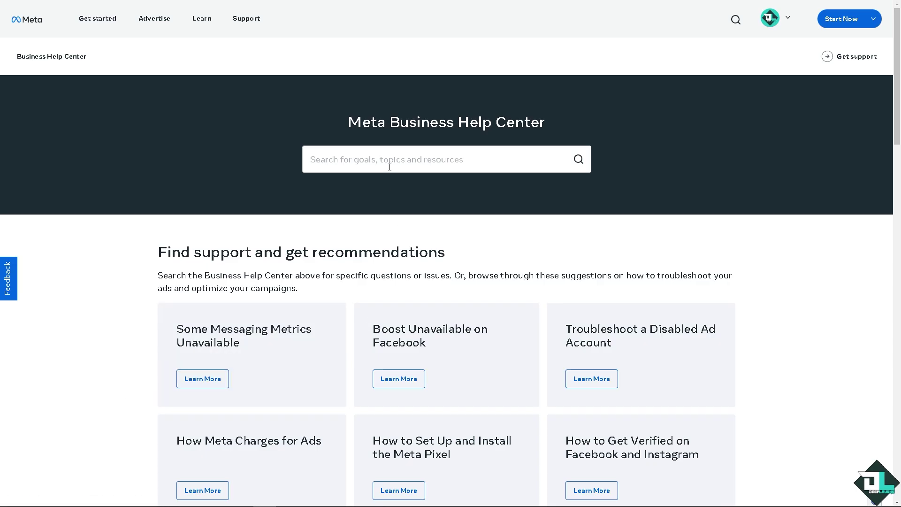
# Step: Search the Help Center for 'How to Verify Your Domain in Meta Ads Manager' and review the 16 results
pyautogui.click(389, 167)
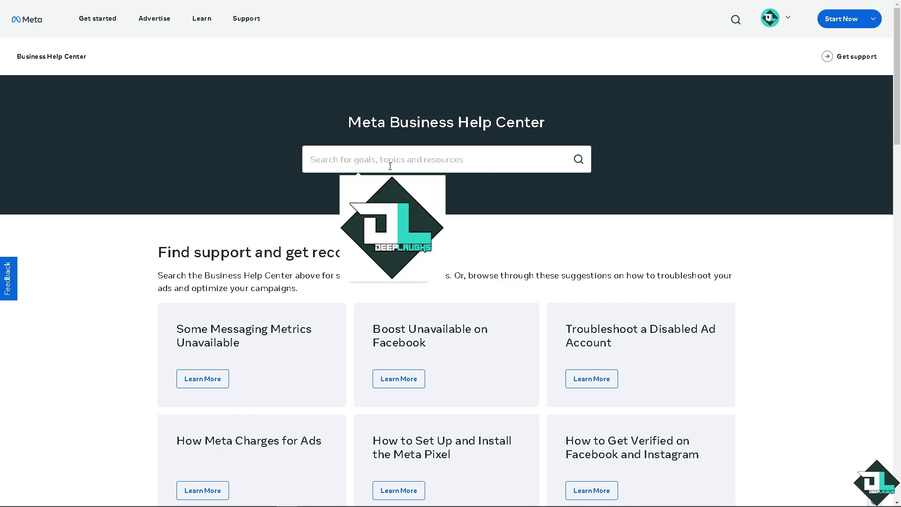
pyautogui.write('How to Verify Your Domain in Meta Ads Manager')
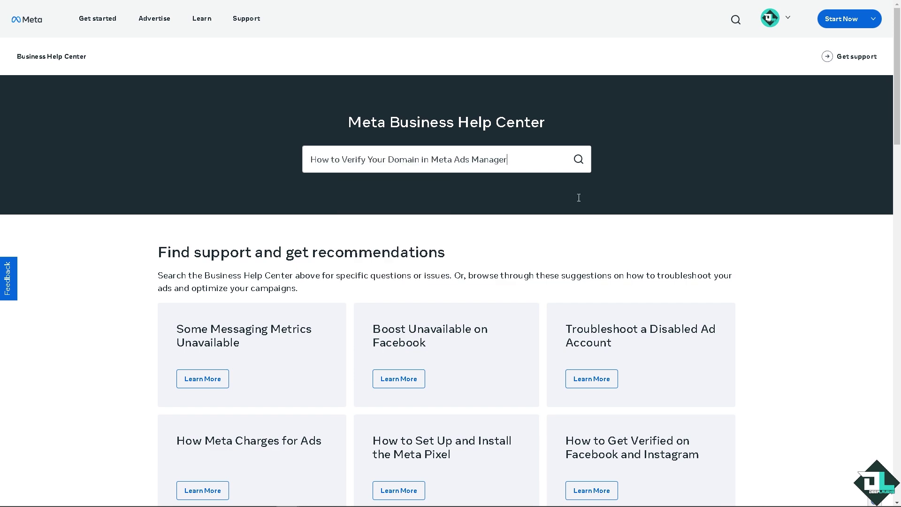
pyautogui.click(578, 162)
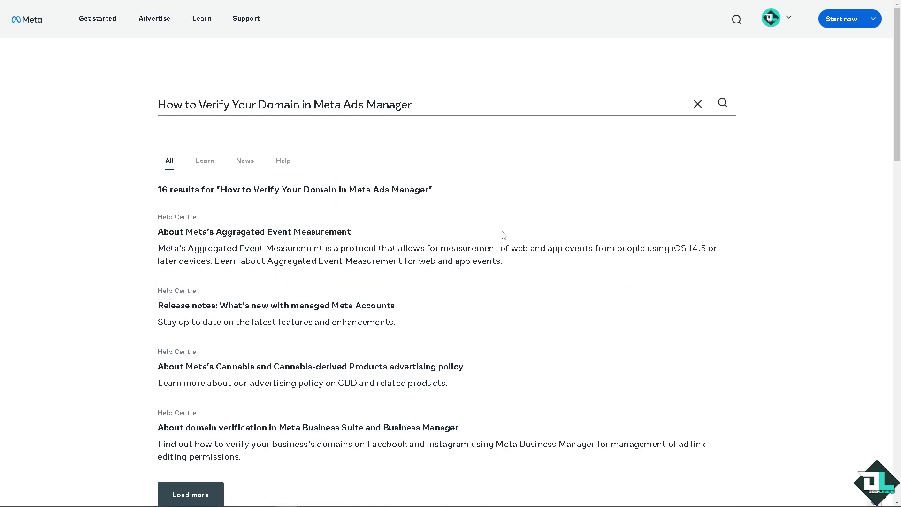
pyautogui.scroll(-10, 496, 253)
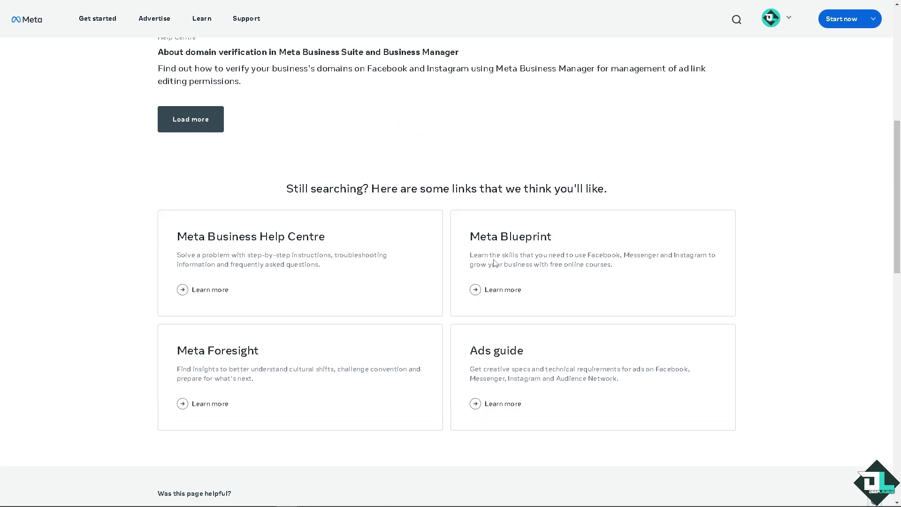
pyautogui.scroll(-3, 494, 265)
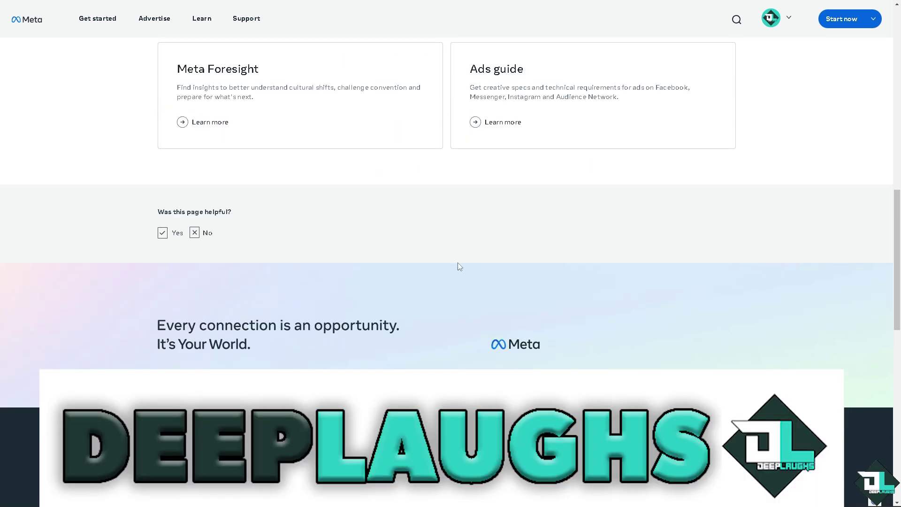
pyautogui.scroll(9, 502, 268)
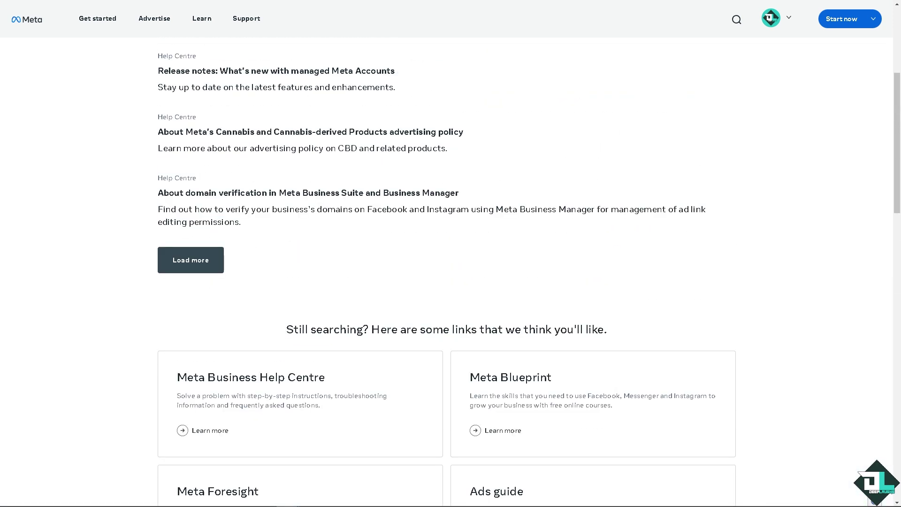
pyautogui.scroll(5, 155, 249)
# Step: Open Get support from the Help Center's Support menu, prompting a switch to the Deep Laughs account
pyautogui.moveTo(256, 18)
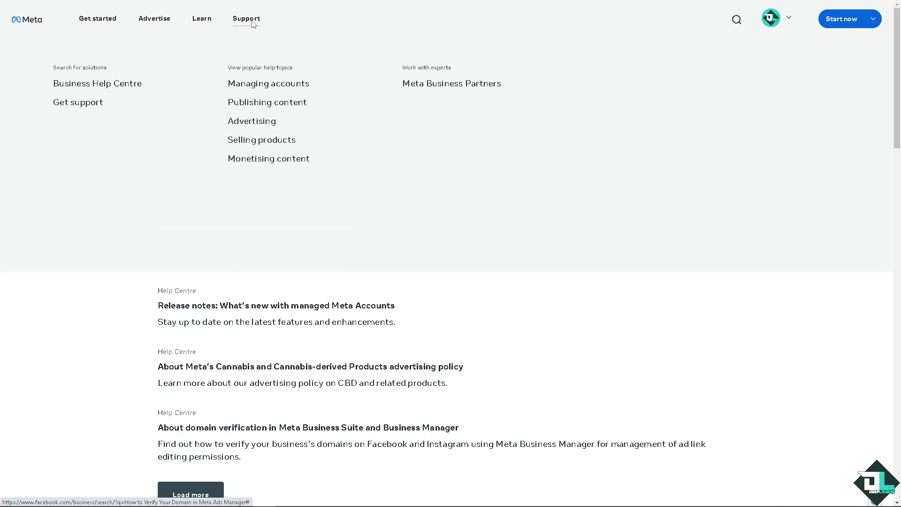
pyautogui.click(87, 106)
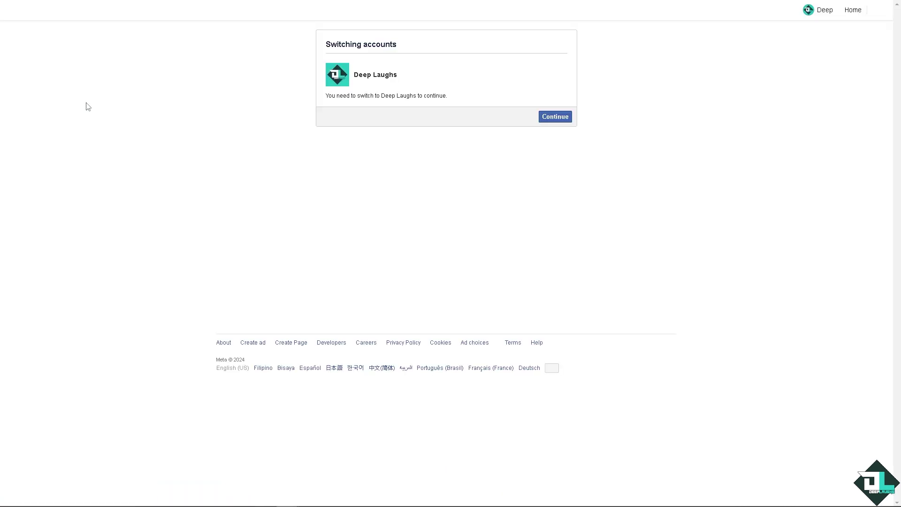